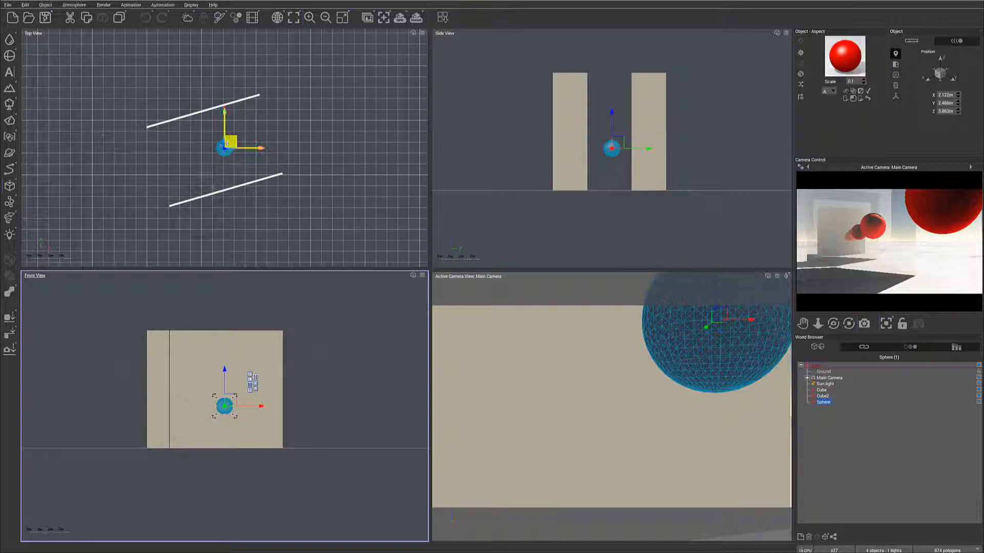
Select the main camera and render the scene to screen at 800x450 with the Preview quality preset, accepting the post-render options
{"action": "left_click", "coordinate": [212, 193]}
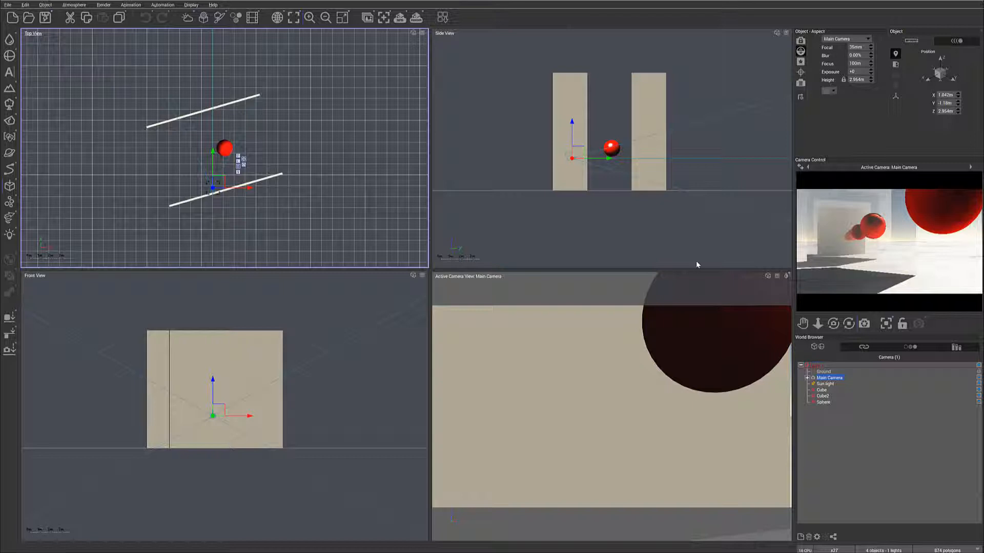
{"action": "right_click", "coordinate": [941, 206]}
{"action": "left_click", "coordinate": [416, 19]}
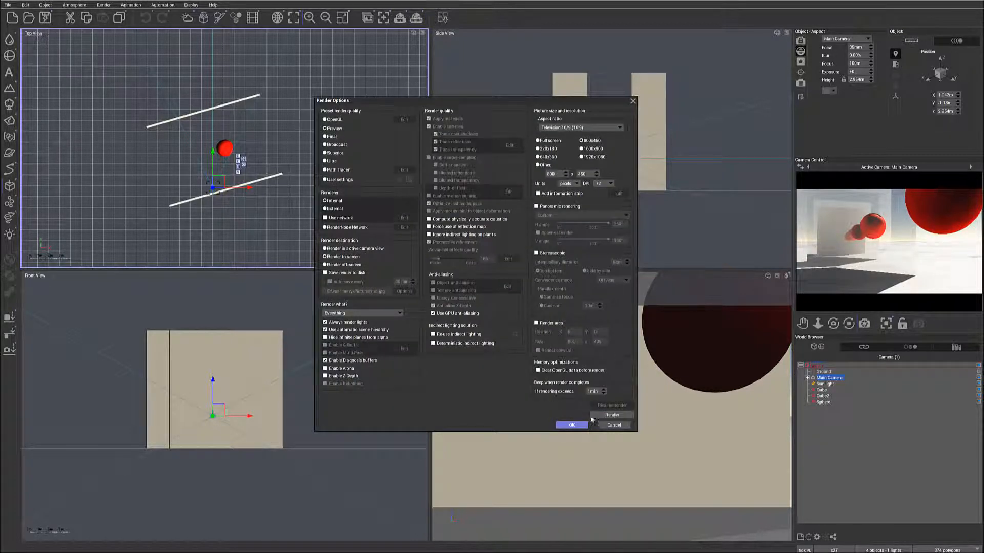
{"action": "left_click", "coordinate": [620, 415]}
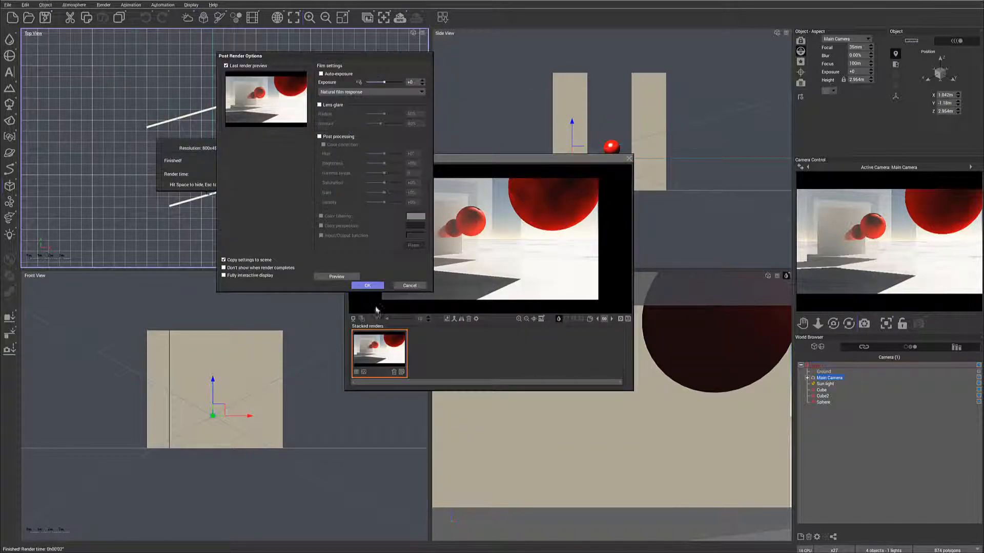
{"action": "left_click", "coordinate": [367, 285]}
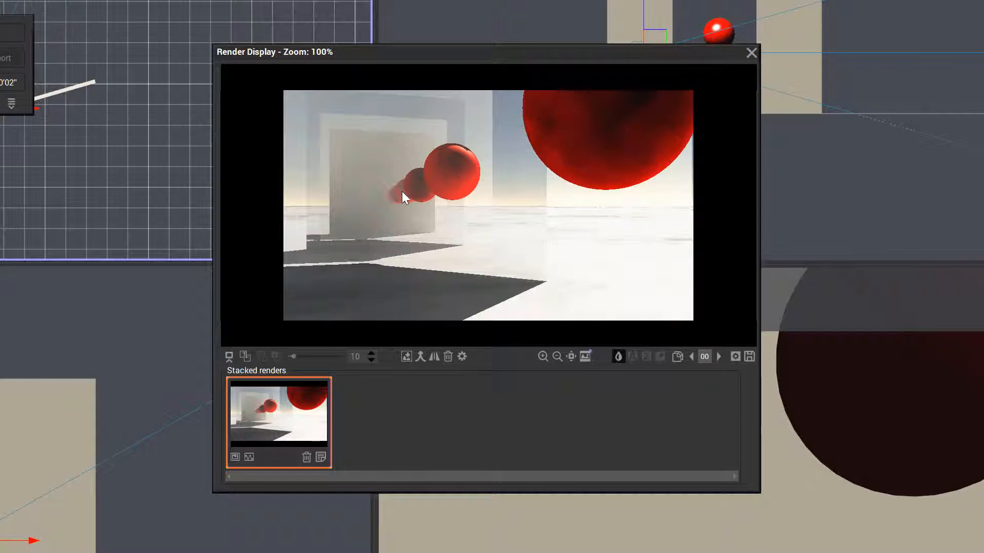
{"action": "left_click", "coordinate": [751, 52]}
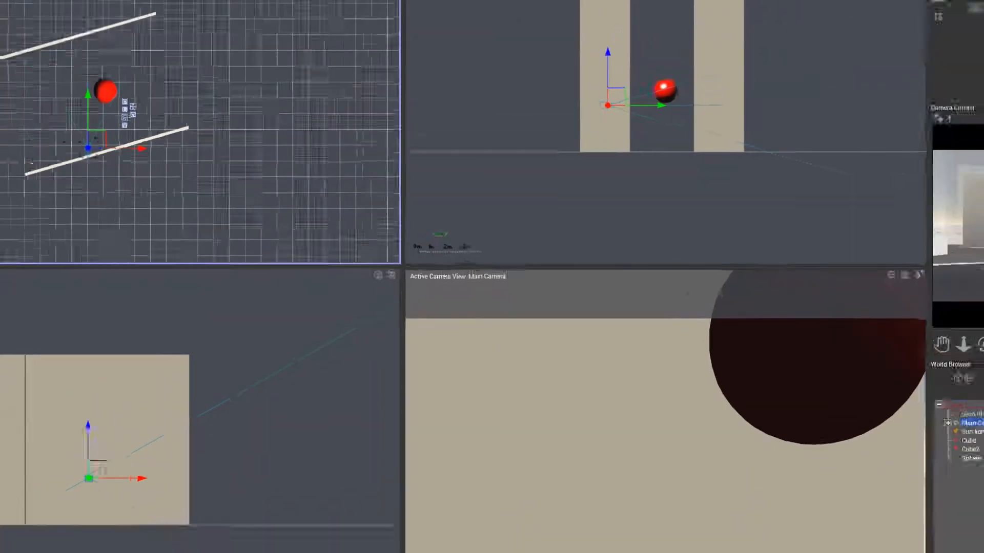
Switch the render quality to User settings and set max trace level and max total internal reflection level to 10
{"action": "left_click", "coordinate": [417, 18]}
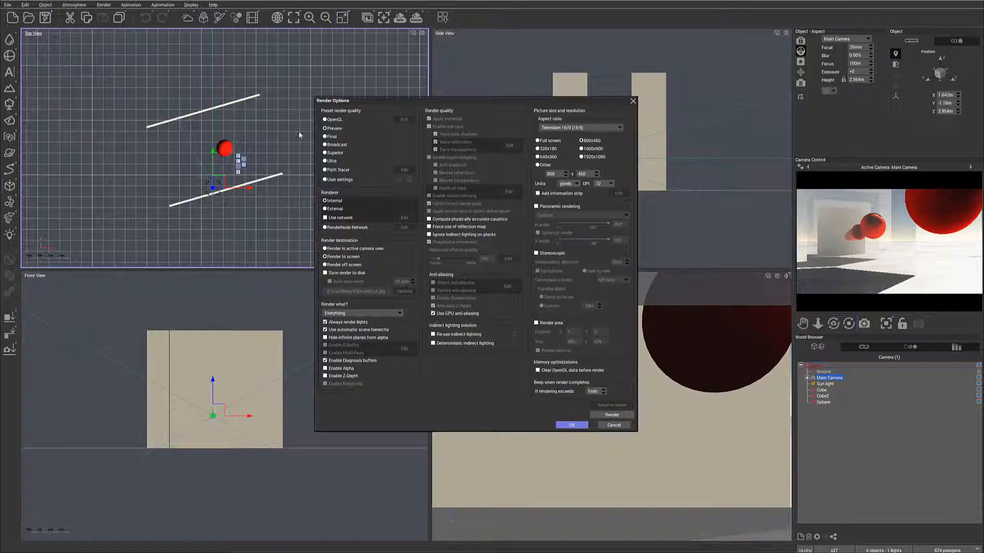
{"action": "left_click", "coordinate": [336, 179]}
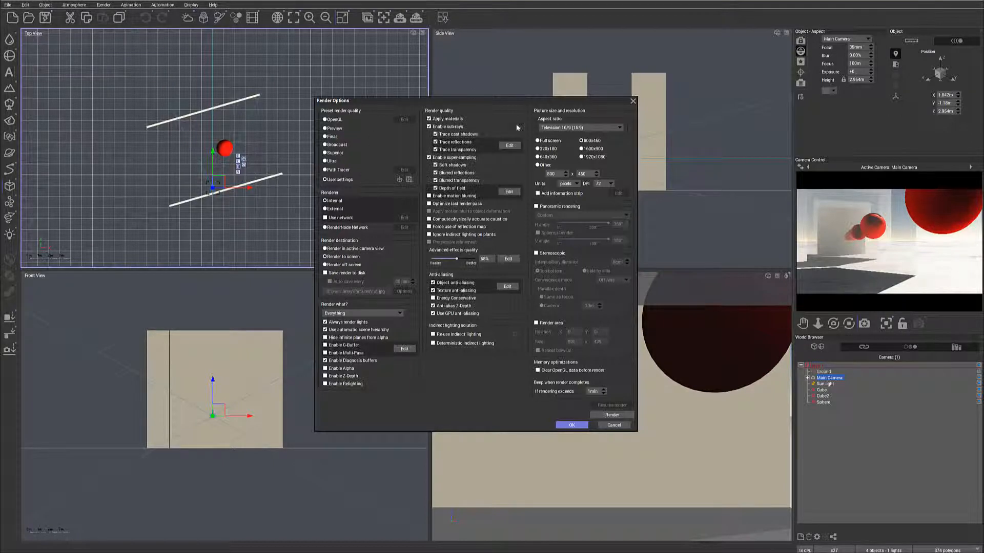
{"action": "left_click", "coordinate": [509, 146]}
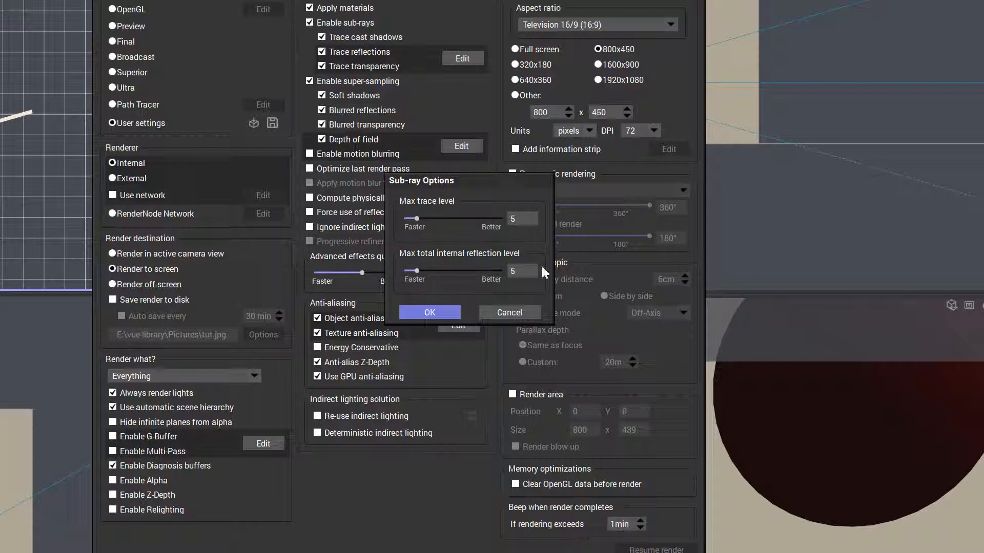
{"action": "left_click", "coordinate": [511, 219]}
{"action": "type", "text": "10"}
{"action": "left_click", "coordinate": [519, 267]}
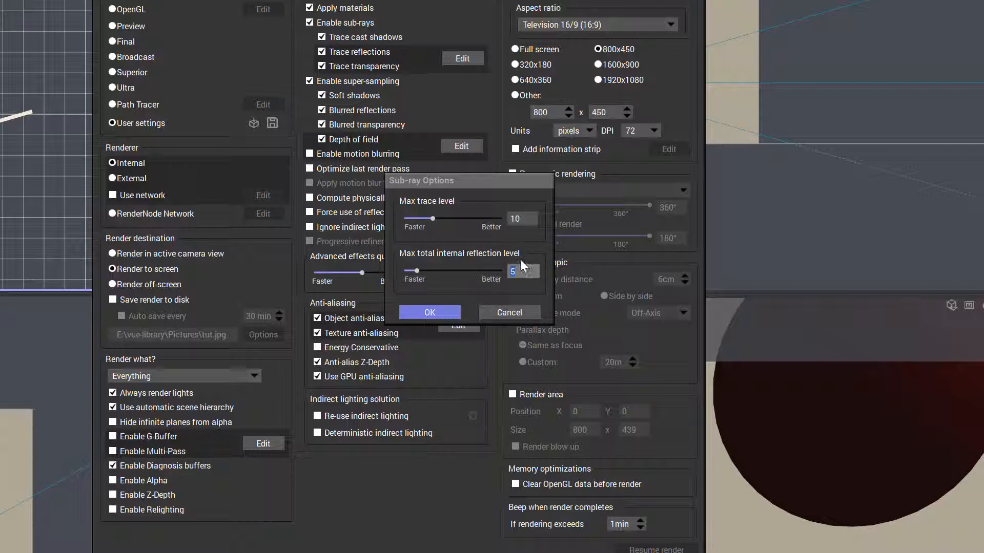
{"action": "type", "text": "10"}
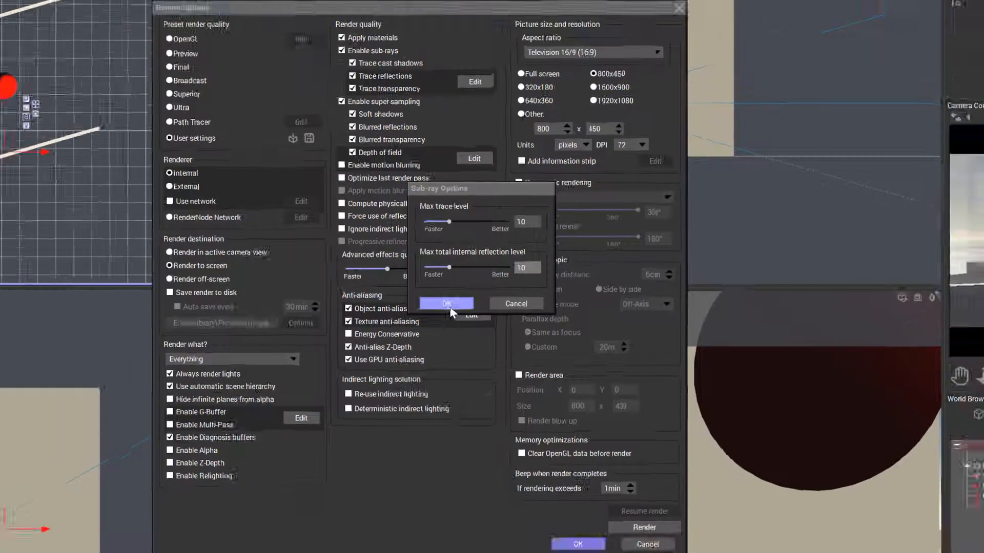
{"action": "left_click", "coordinate": [433, 314]}
Render the scene with the user settings, accept the post-render options and close the render display
{"action": "left_click", "coordinate": [611, 414]}
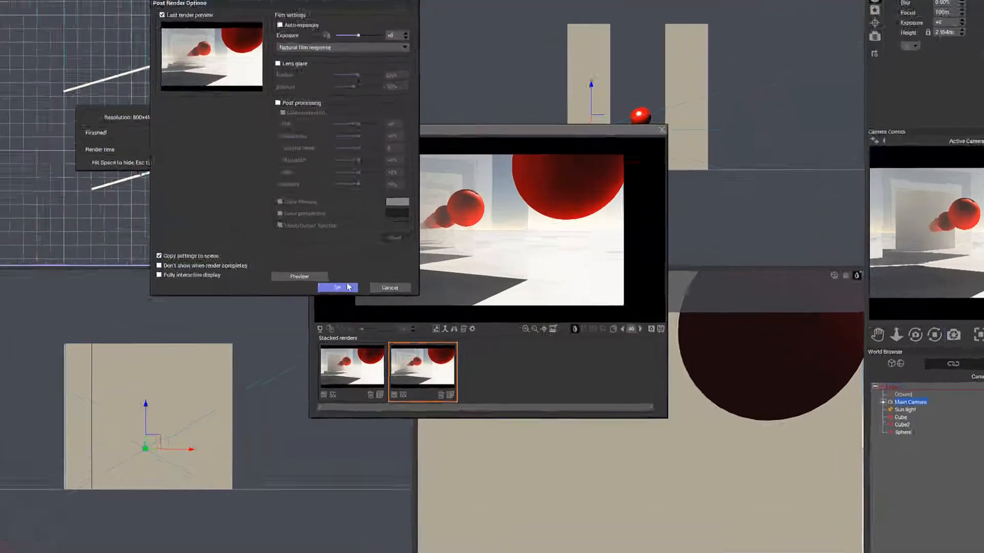
{"action": "left_click", "coordinate": [338, 288]}
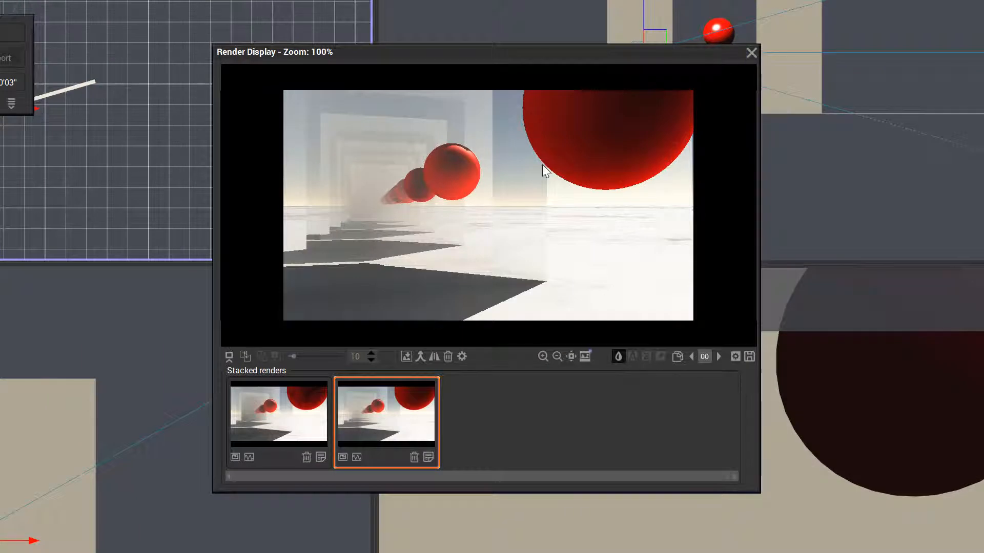
{"action": "left_click", "coordinate": [751, 53]}
Raise both the max trace level and the max total internal reflection level in the sub-ray options to 32
{"action": "key", "text": "ctrl+F9"}
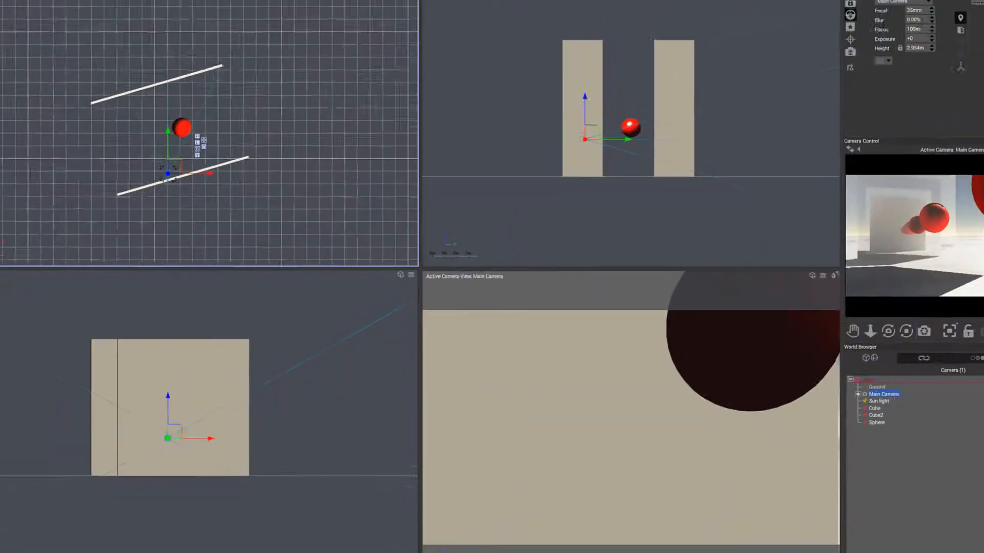
{"action": "left_click", "coordinate": [510, 145]}
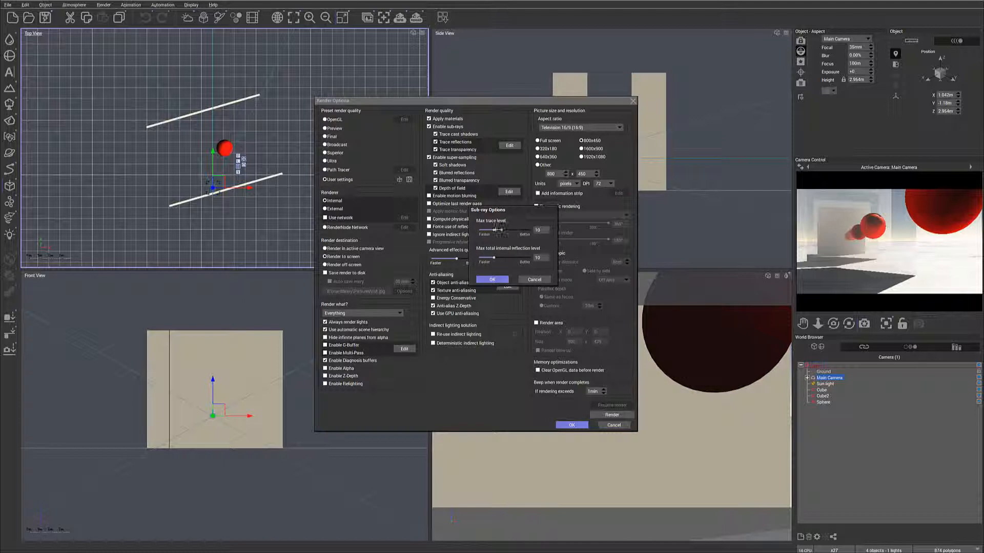
{"action": "left_click_drag", "start_coordinate": [493, 258], "coordinate": [530, 258]}
{"action": "left_click", "coordinate": [491, 279]}
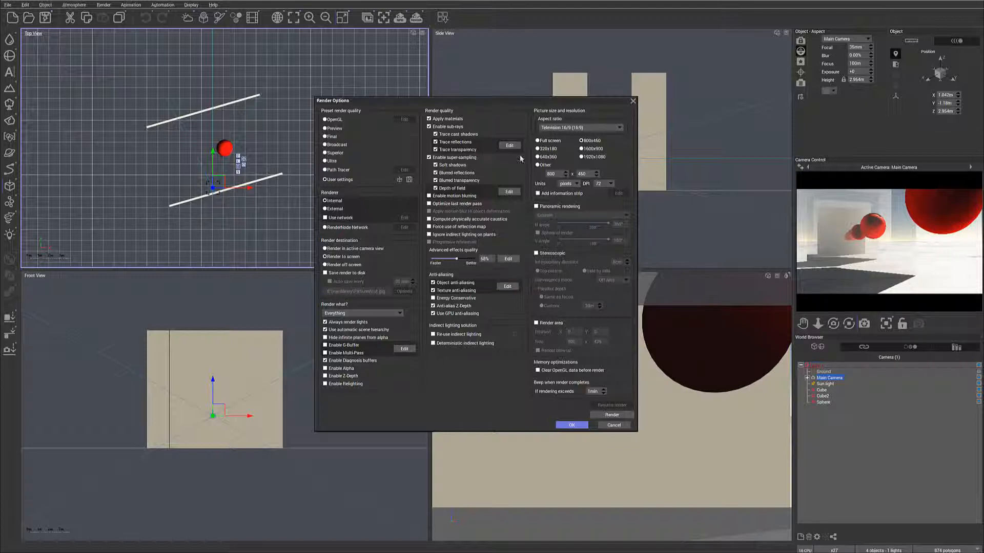
Render the scene again and compare its receding mirror reflections with the first stacked render
{"action": "left_click", "coordinate": [611, 414]}
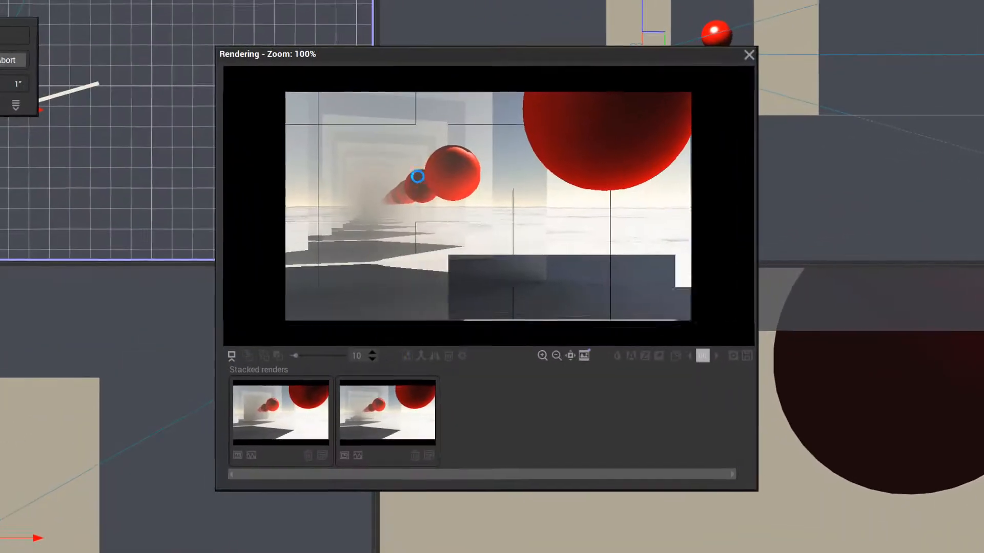
{"action": "left_click", "coordinate": [255, 293]}
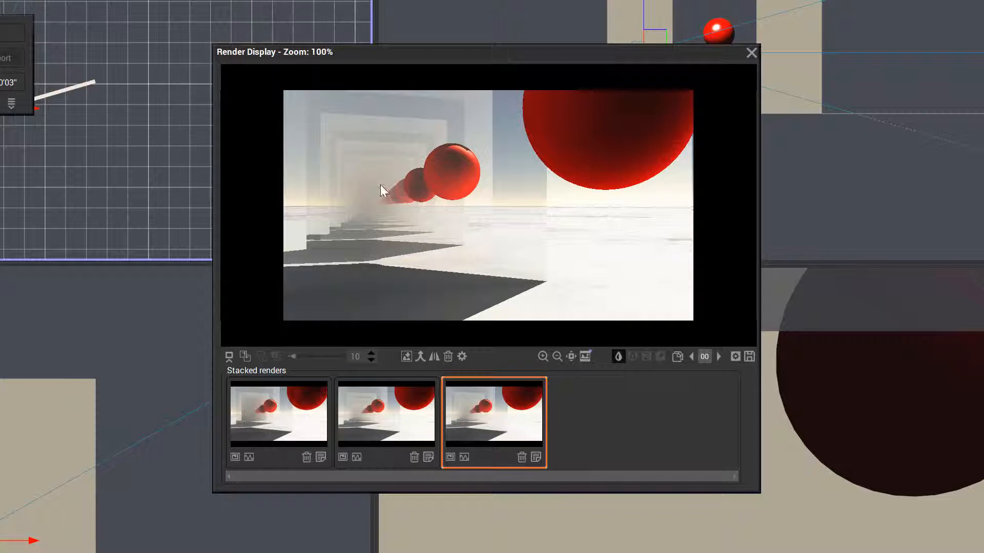
{"action": "scroll", "coordinate": [370, 198], "scroll_direction": "up", "scroll_amount": 5}
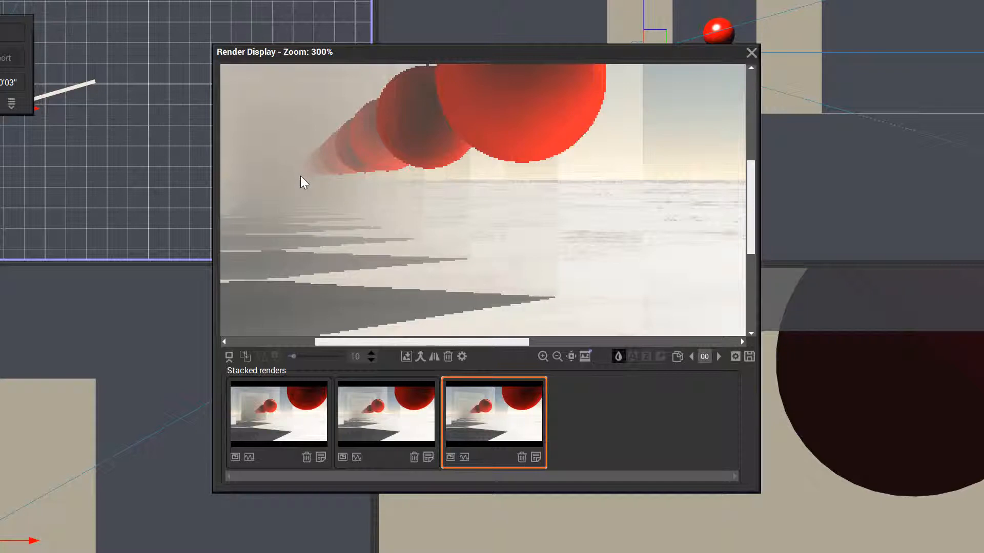
{"action": "scroll", "coordinate": [302, 173], "scroll_direction": "down", "scroll_amount": 4}
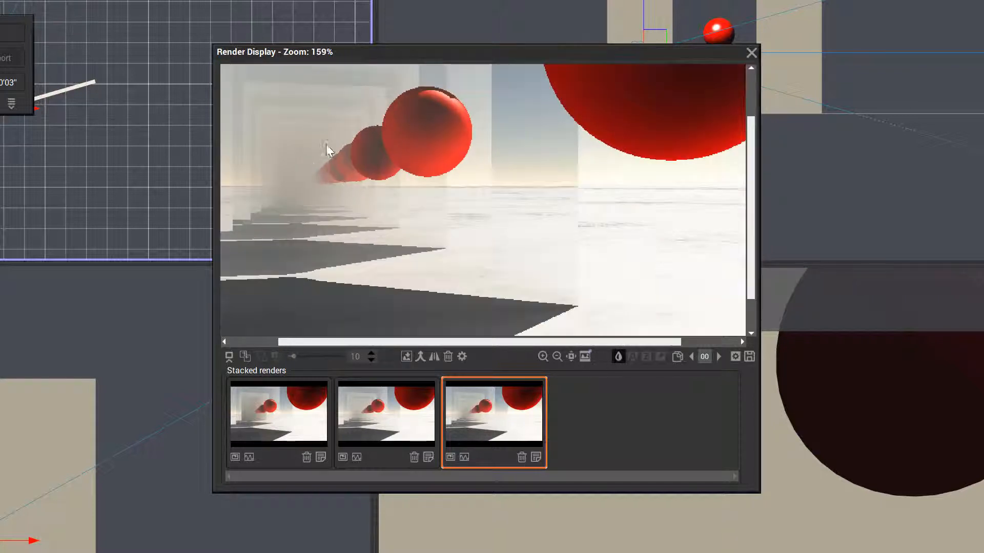
{"action": "scroll", "coordinate": [335, 132], "scroll_direction": "down", "scroll_amount": 3}
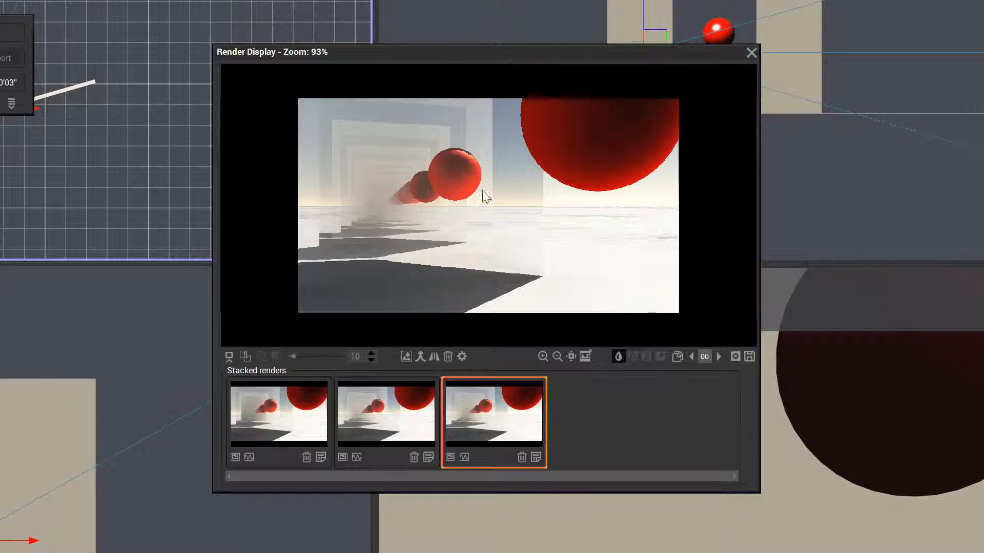
{"action": "left_click", "coordinate": [302, 433]}
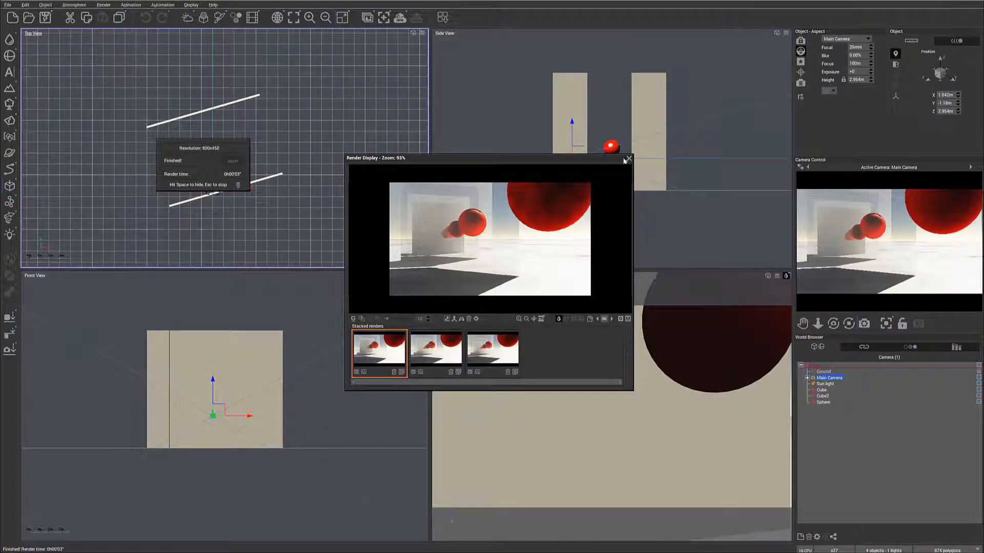
{"action": "left_click", "coordinate": [656, 134]}
Set the max total internal reflection level and the max trace level in the sub-ray options to 15
{"action": "left_click", "coordinate": [419, 19]}
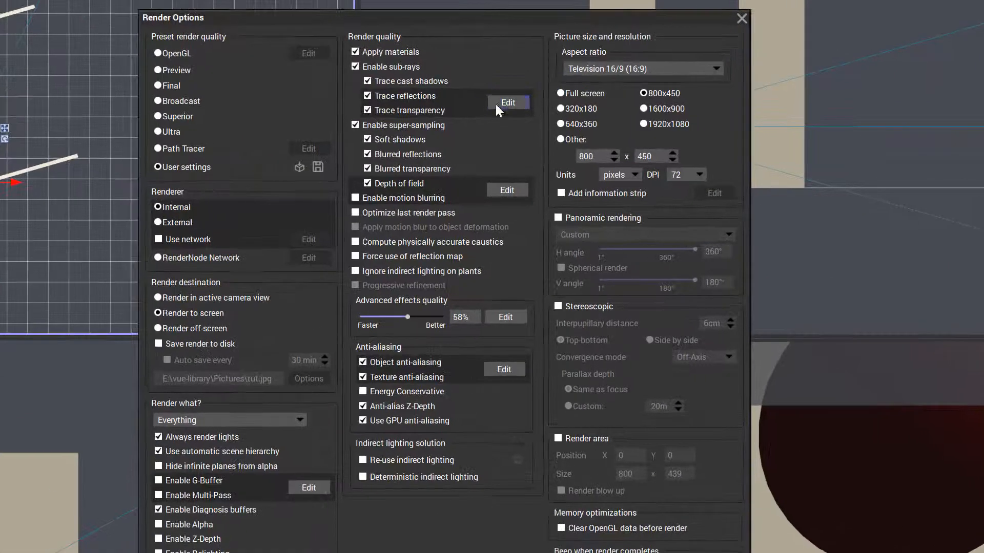
{"action": "left_click", "coordinate": [510, 146]}
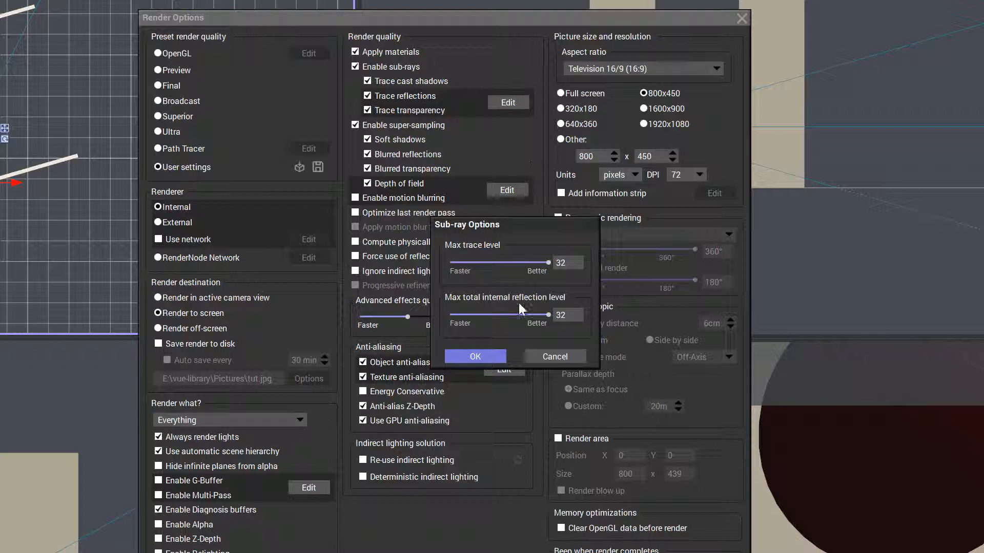
{"action": "double_click", "coordinate": [561, 315]}
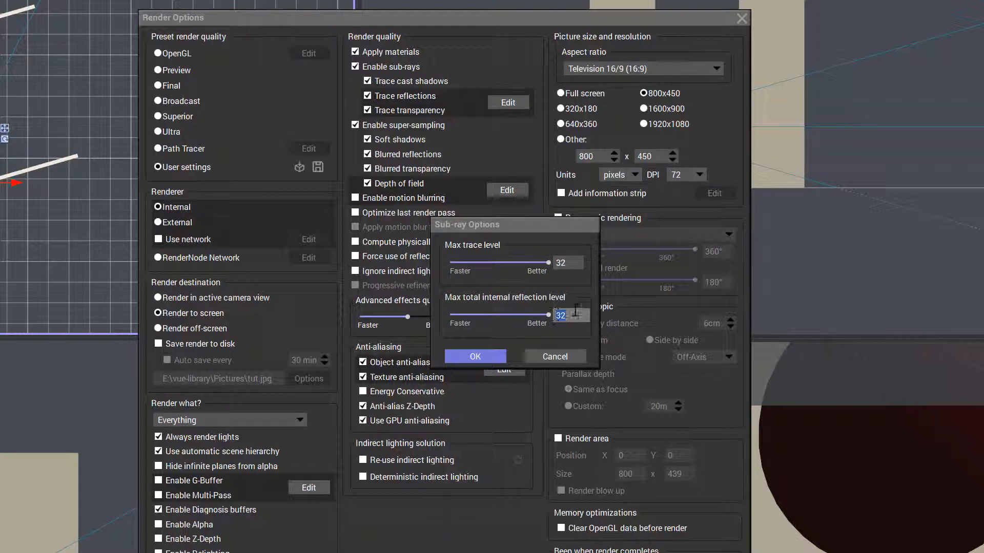
{"action": "type", "text": "12"}
{"action": "key", "text": "Return"}
{"action": "type", "text": "15"}
{"action": "double_click", "coordinate": [576, 263]}
{"action": "type", "text": "15"}
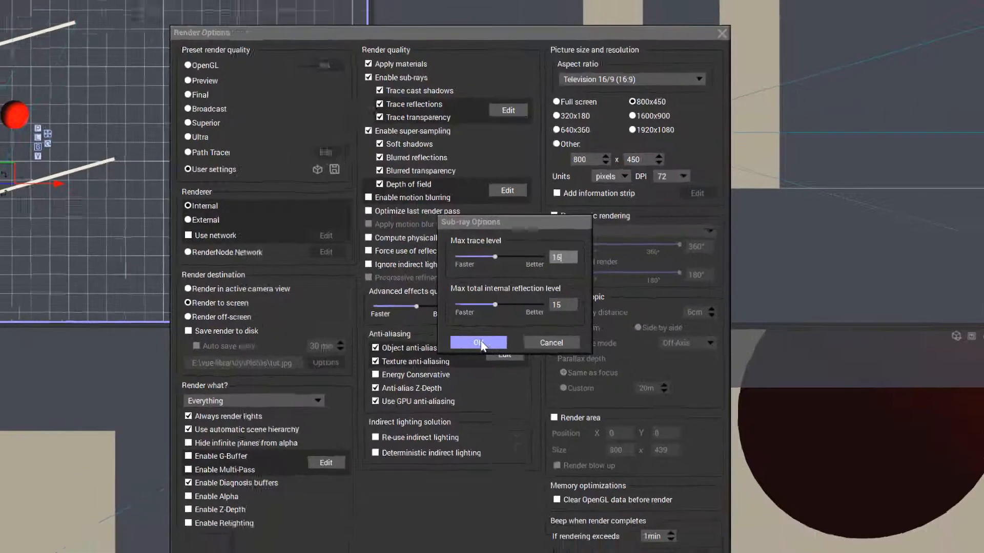
{"action": "left_click", "coordinate": [477, 357]}
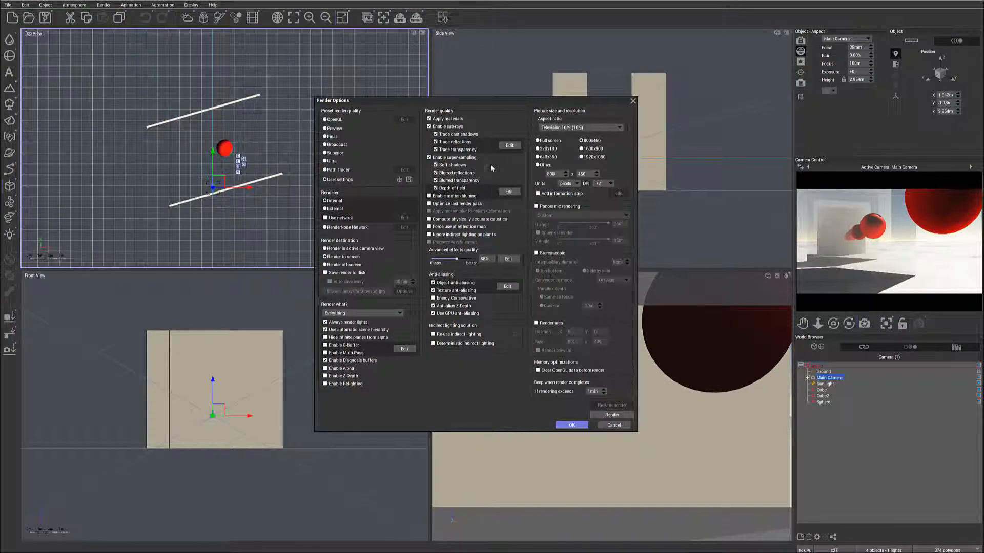